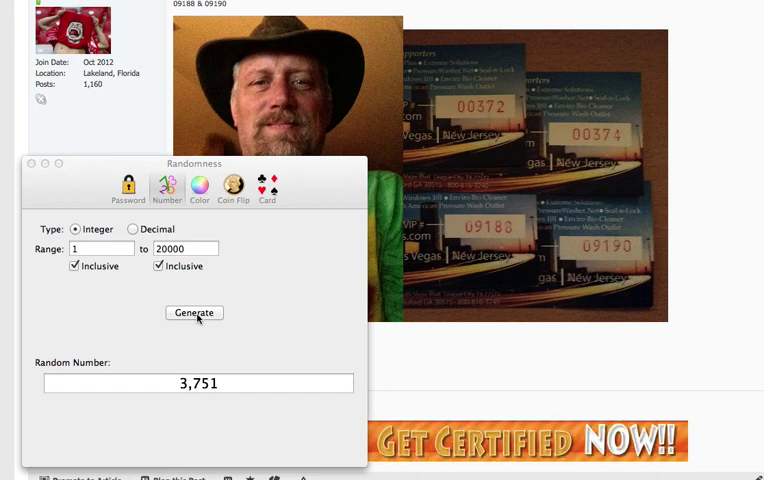
# Step: Generate five successive random integers between 1 and 20000, the last being 760
pyautogui.click(197, 318)
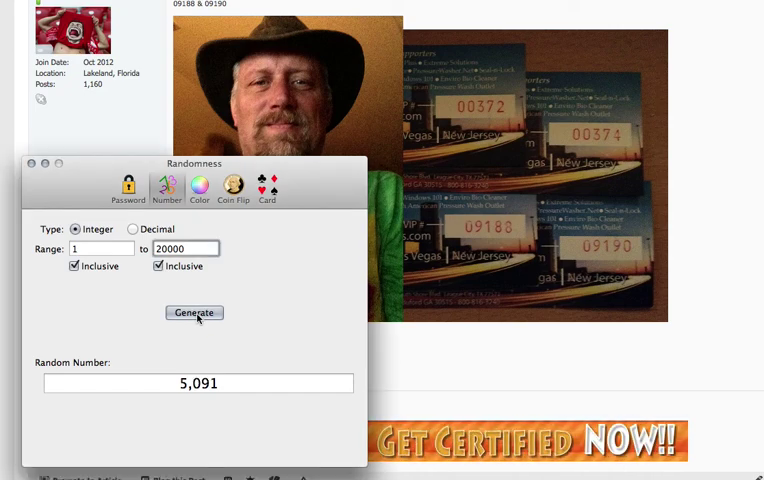
pyautogui.click(197, 318)
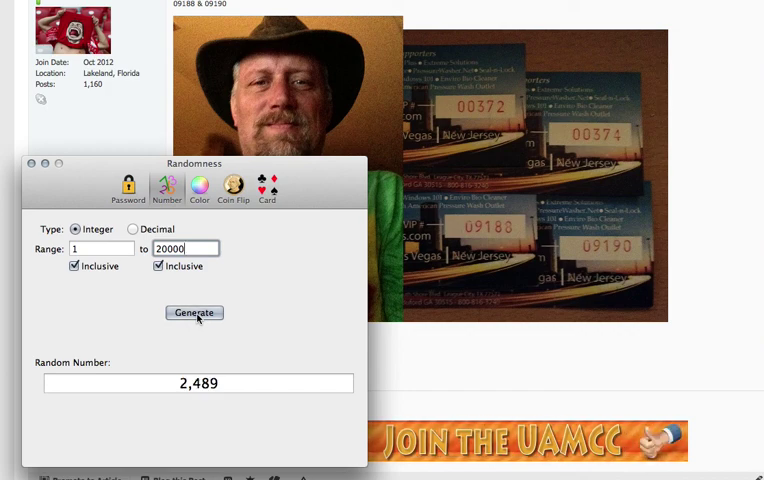
pyautogui.click(197, 316)
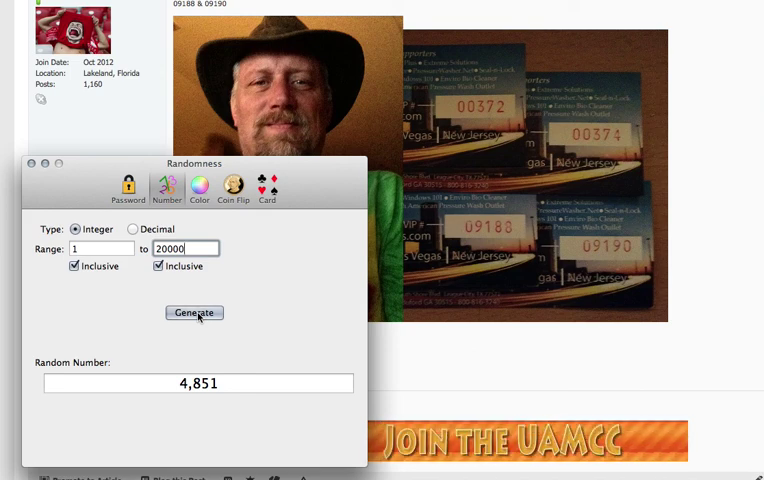
pyautogui.click(198, 315)
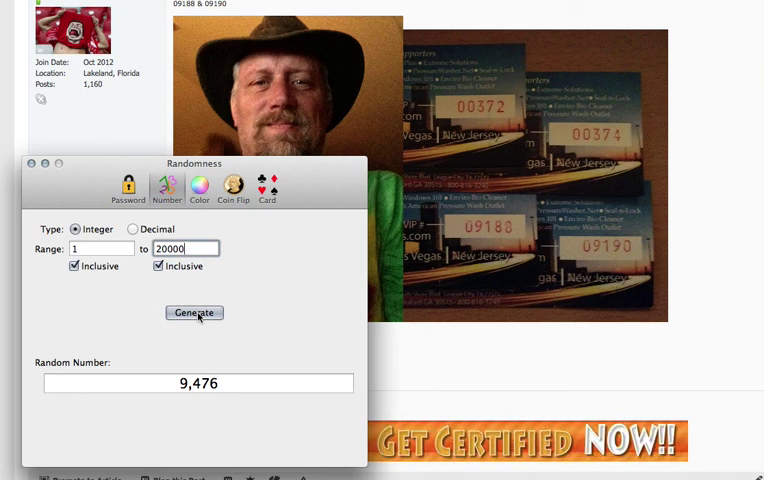
pyautogui.click(199, 316)
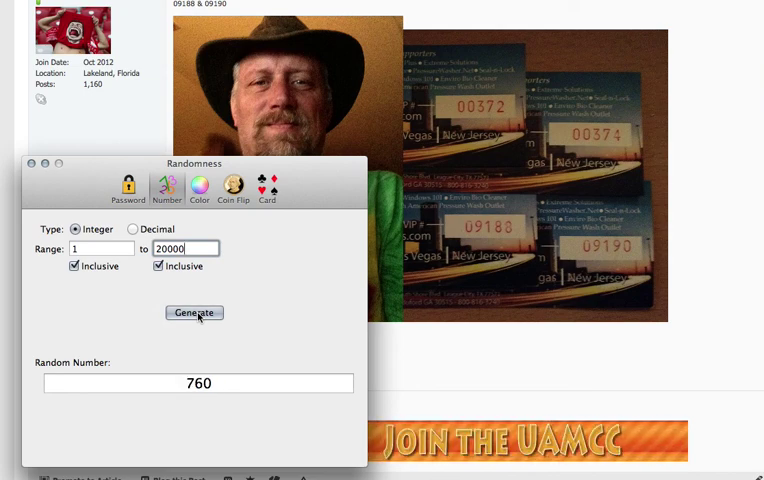